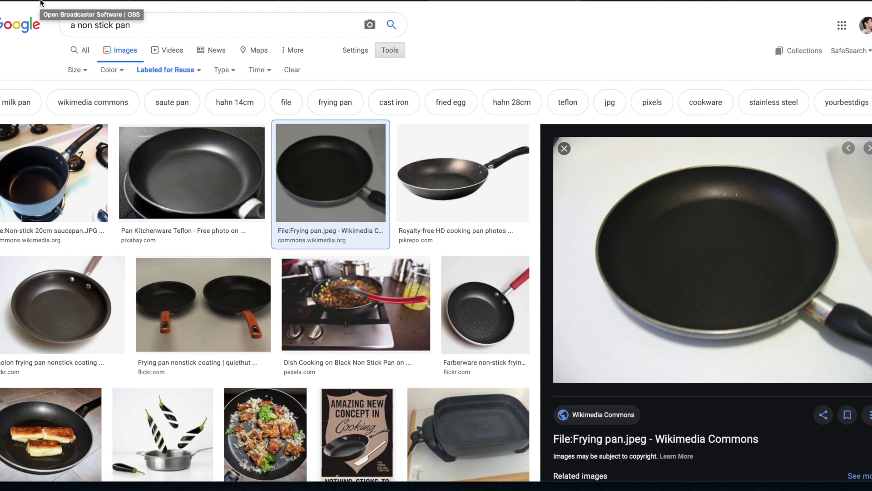
Open the OBS Studio website and look over its home page and download options
left_click(41, 2)
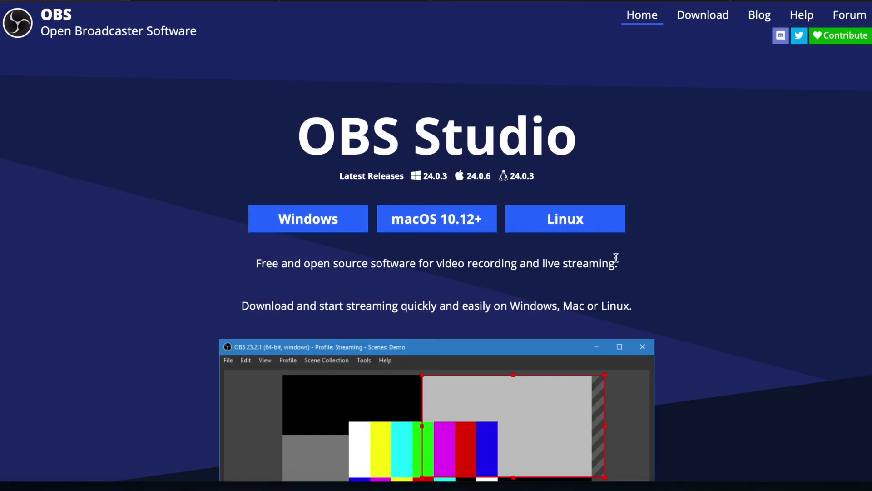
scroll(616, 255, "down", 5)
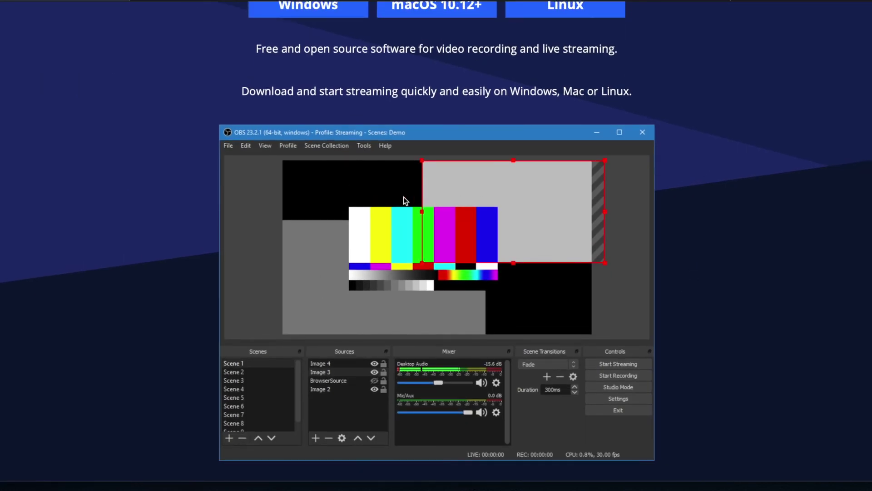
scroll(404, 197, "up", 5)
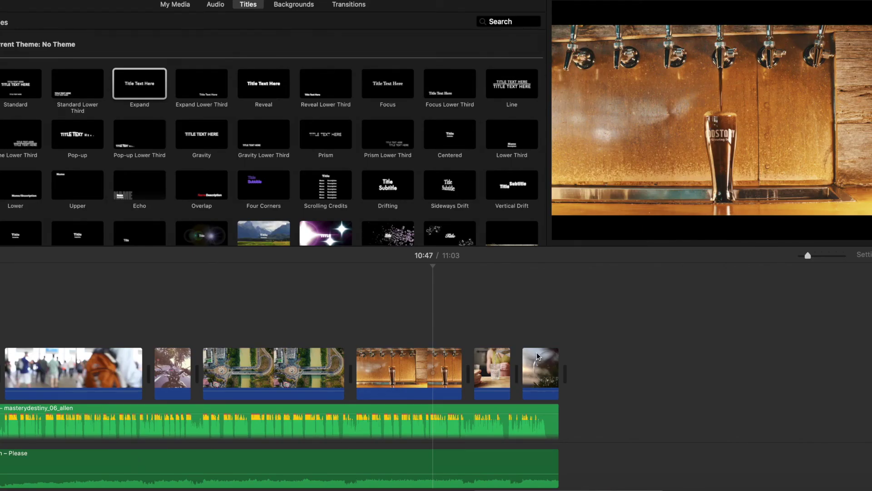
Switch to iMovie, delete all existing clips, titles and audio from the timeline, and show the project's media
left_click_drag(580, 326, 2, 471)
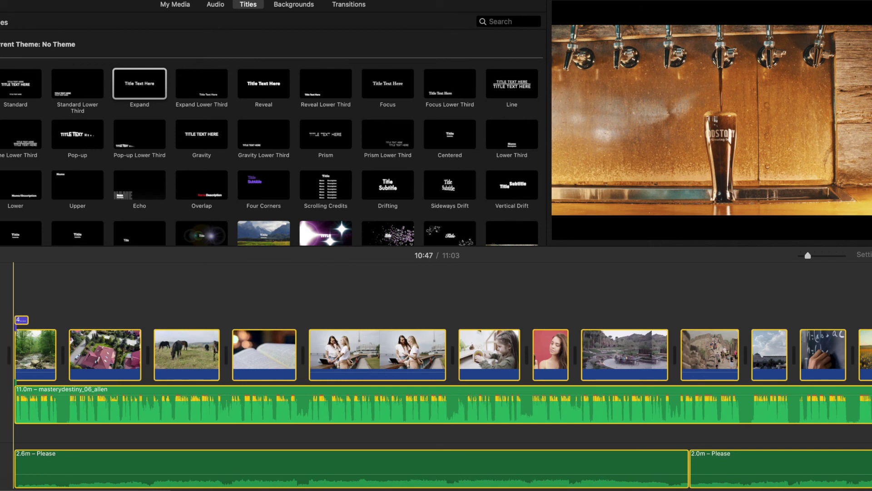
key("Delete")
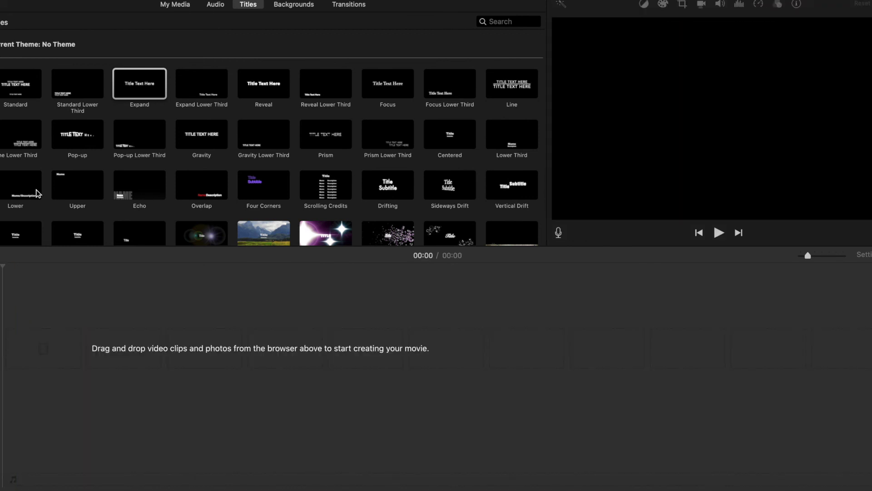
left_click(169, 5)
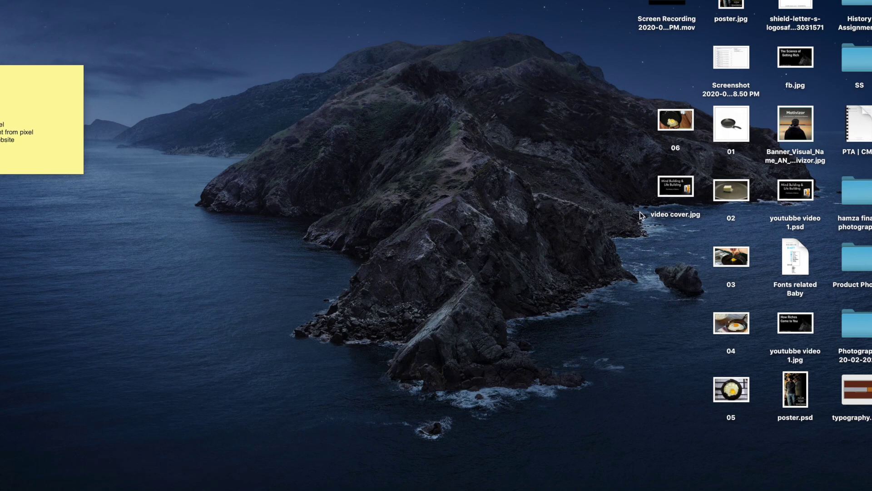
Select the numbered images 01 to 05 on the desktop
left_click_drag(740, 438, 726, 145)
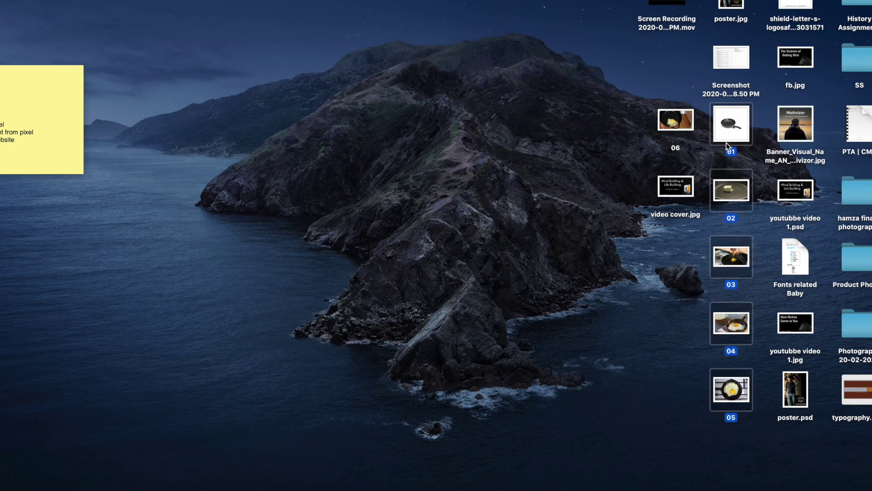
key("super+Tab")
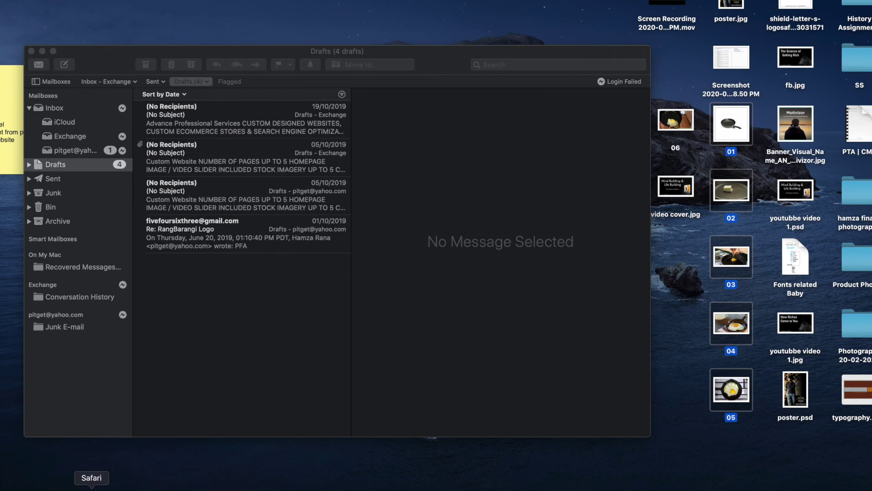
Switch to Safari and delete the list item about gently swirling the egg around in the pan from the Google Docs instructions
left_click(91, 487)
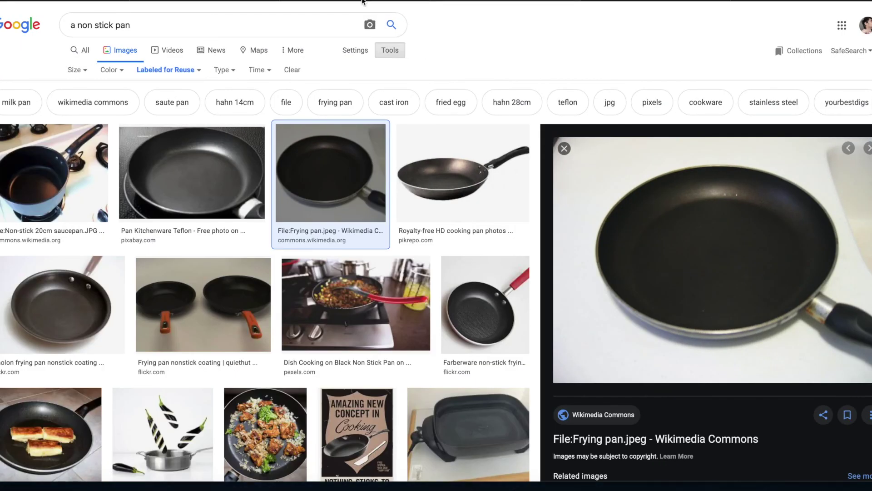
left_click(363, 2)
left_click_drag(265, 161, 536, 163)
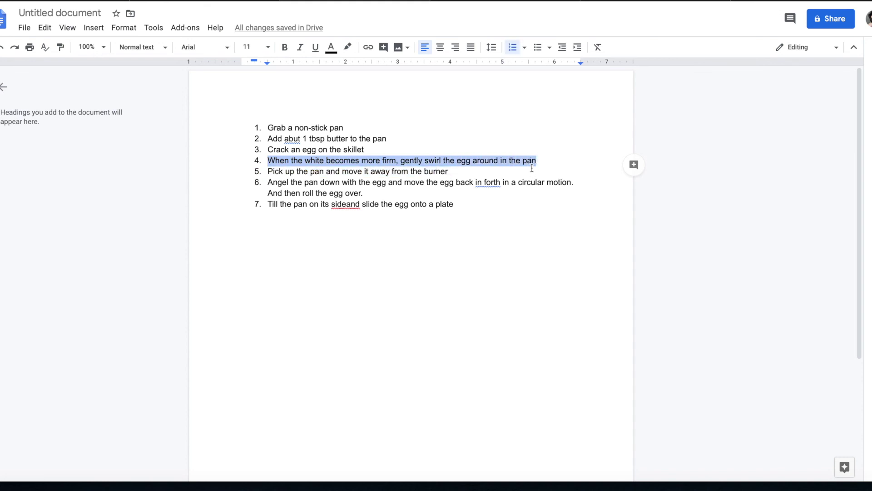
key("BackSpace")
key("BackSpace")
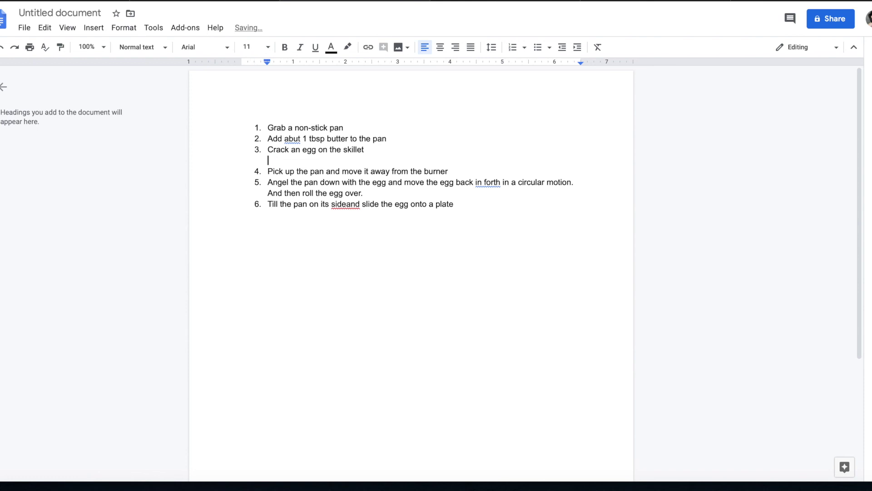
key("BackSpace")
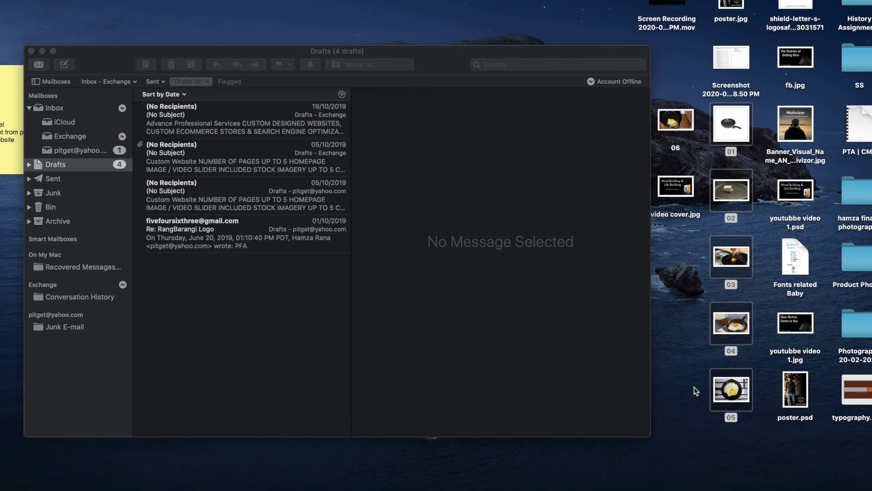
Add image 06 to the desktop selection and bring all six images into the empty iMovie timeline
left_click(677, 122, "super")
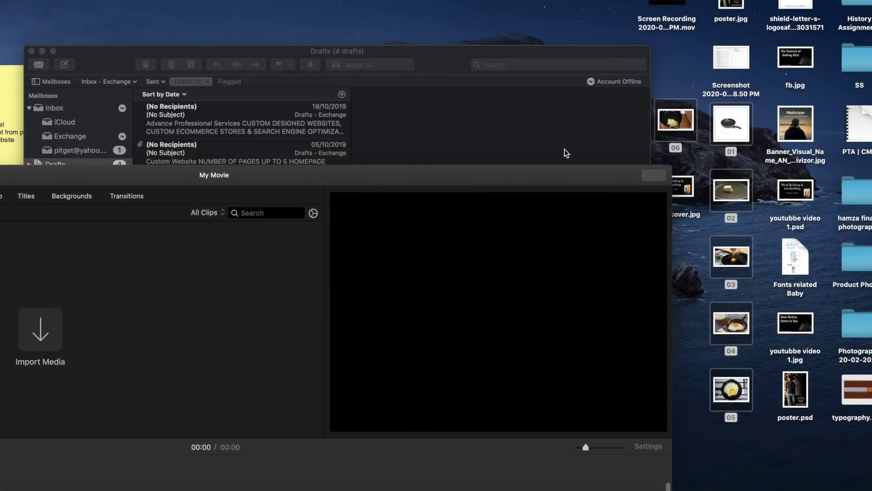
left_click_drag(566, 153, 234, 296)
left_click_drag(477, 180, 466, 59)
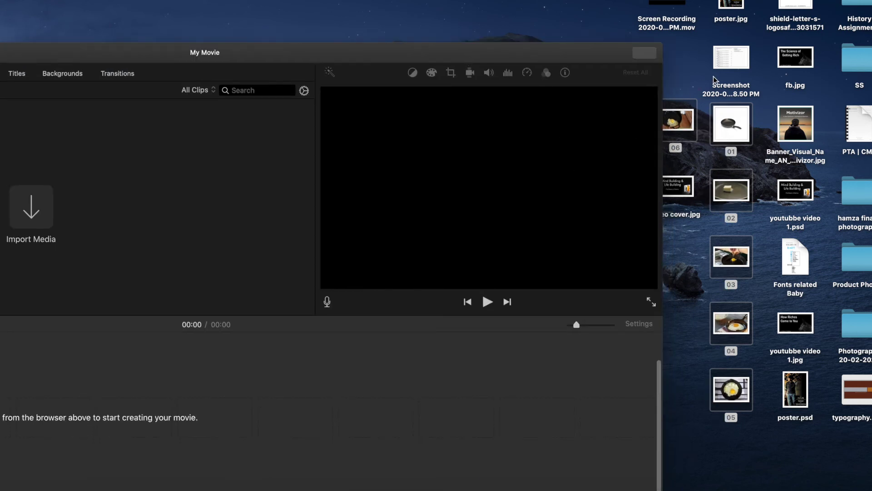
left_click_drag(727, 122, 278, 435)
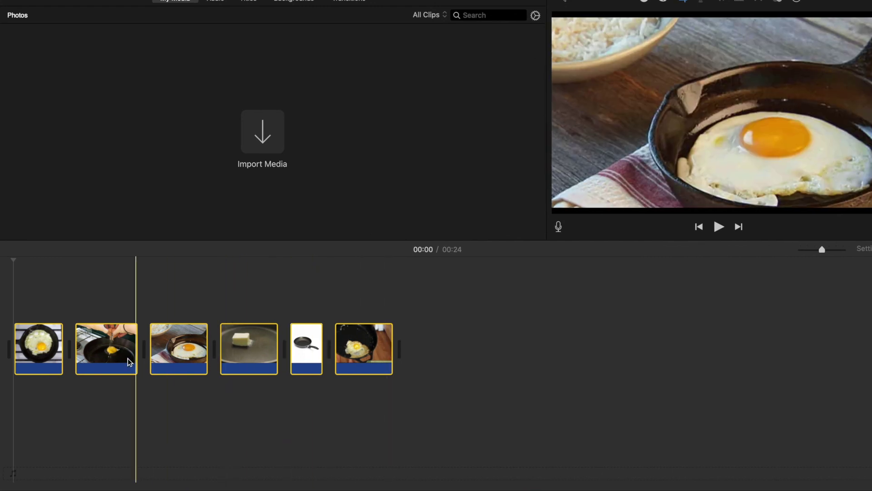
Reorder the timeline images as empty pan, butter, egg being cracked, egg frying on the stove, tilted pan, and finished egg
left_click(719, 227)
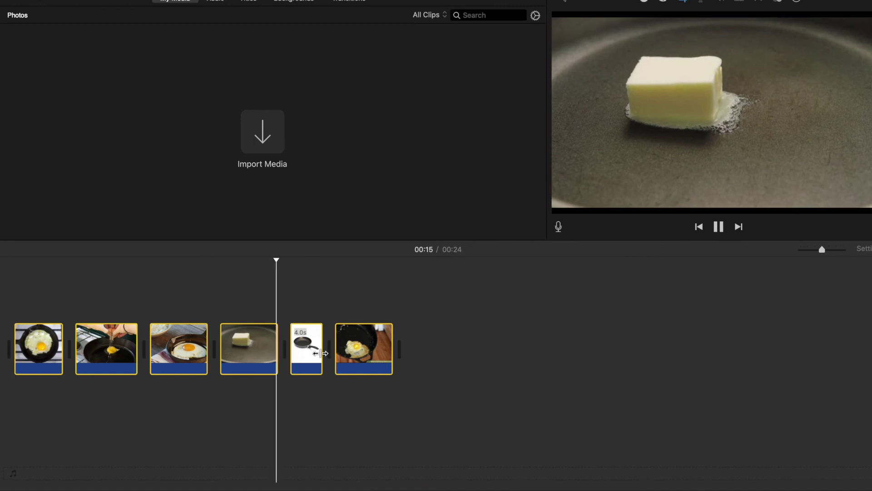
left_click(719, 227)
left_click_drag(300, 355, 483, 377)
left_click(494, 382)
left_click_drag(313, 361, 19, 351)
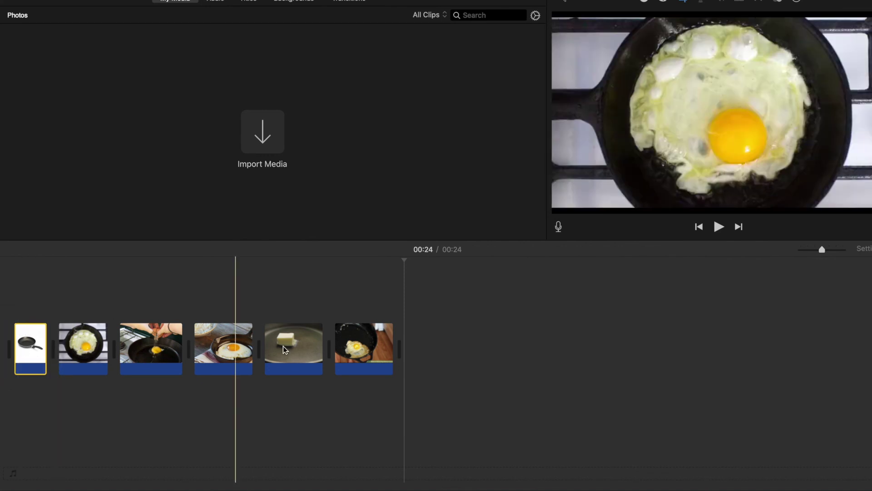
left_click_drag(303, 350, 73, 351)
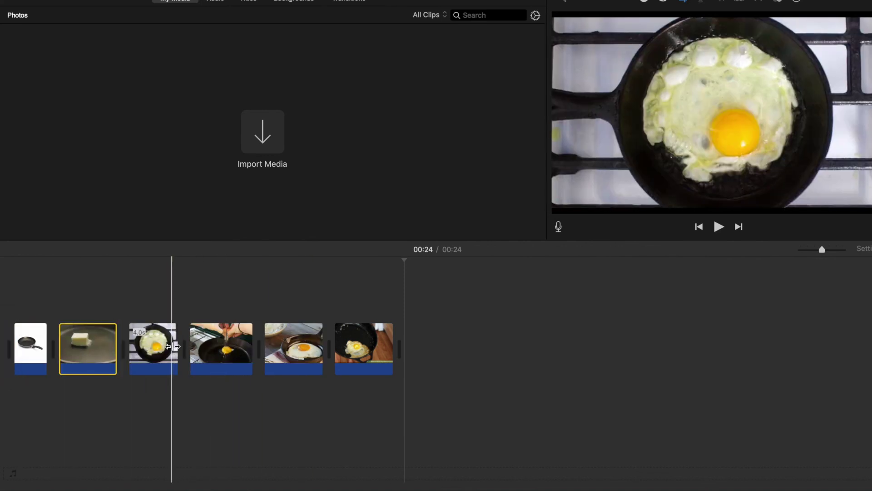
left_click_drag(218, 355, 162, 354)
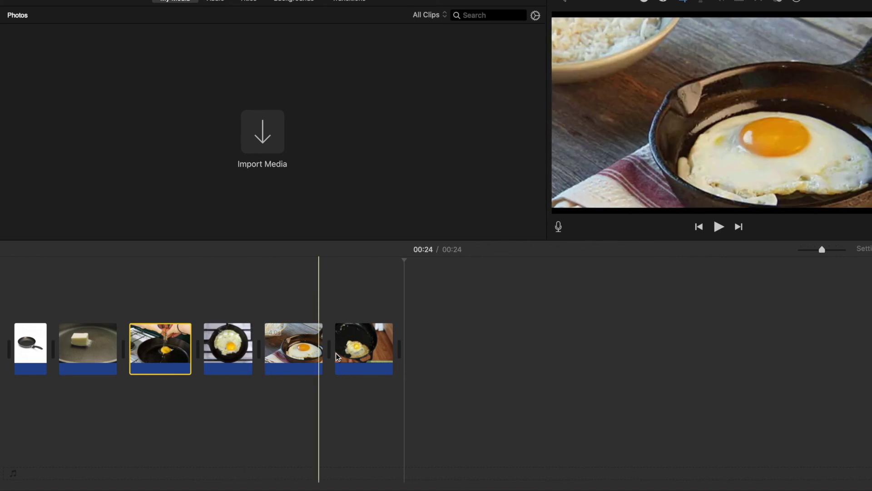
left_click_drag(356, 356, 278, 356)
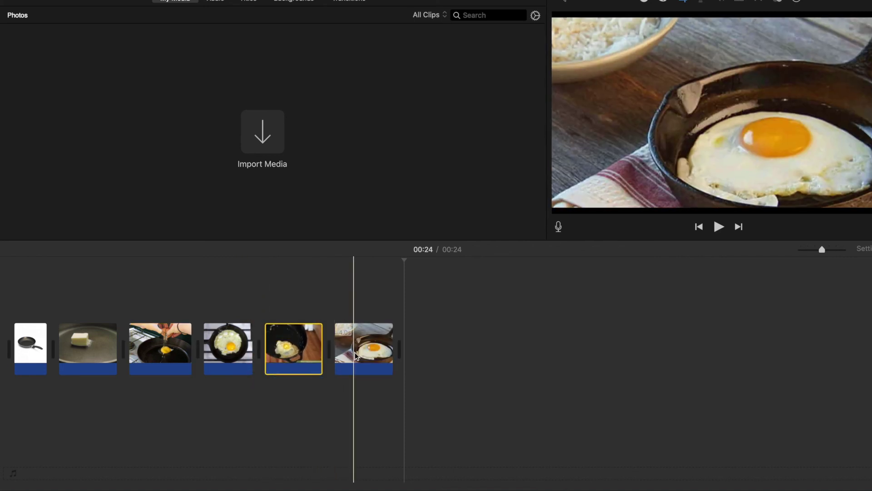
Return the playhead to the start, browse the available transitions and titles, and preview the Expand title
left_click(16, 284)
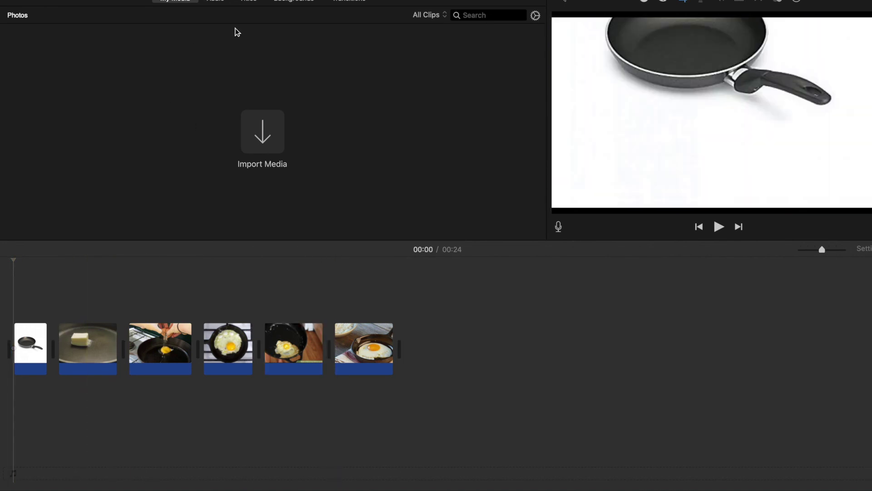
left_click(344, 2)
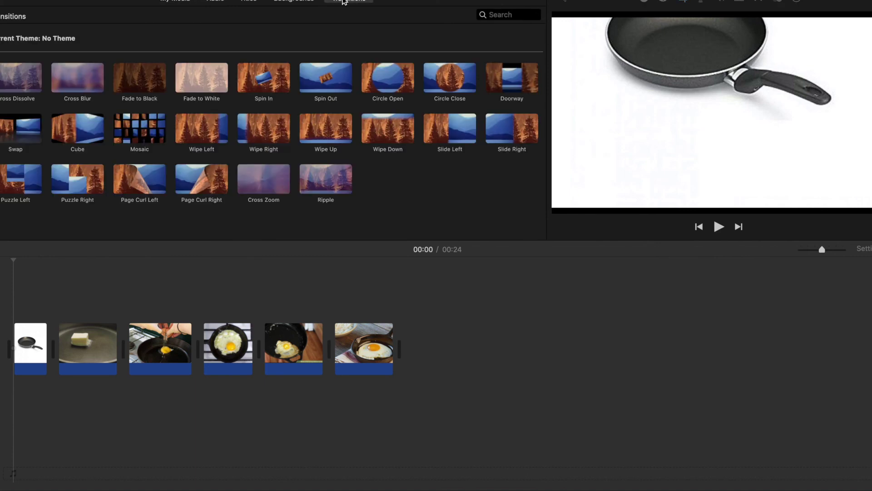
left_click(249, 1)
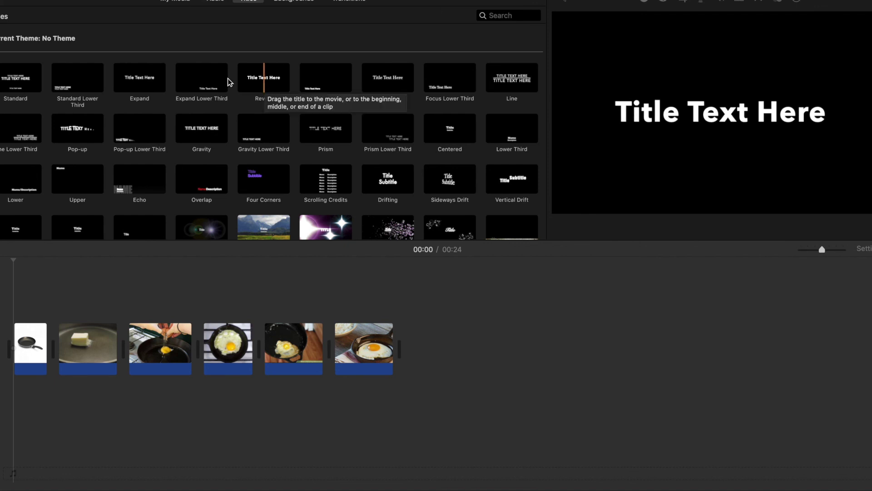
left_click(141, 82)
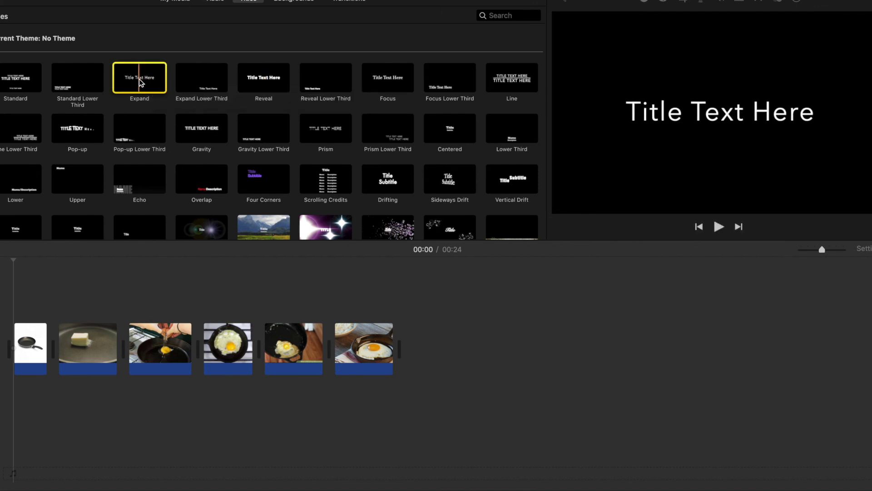
left_click_drag(140, 82, 170, 76)
left_click(156, 84)
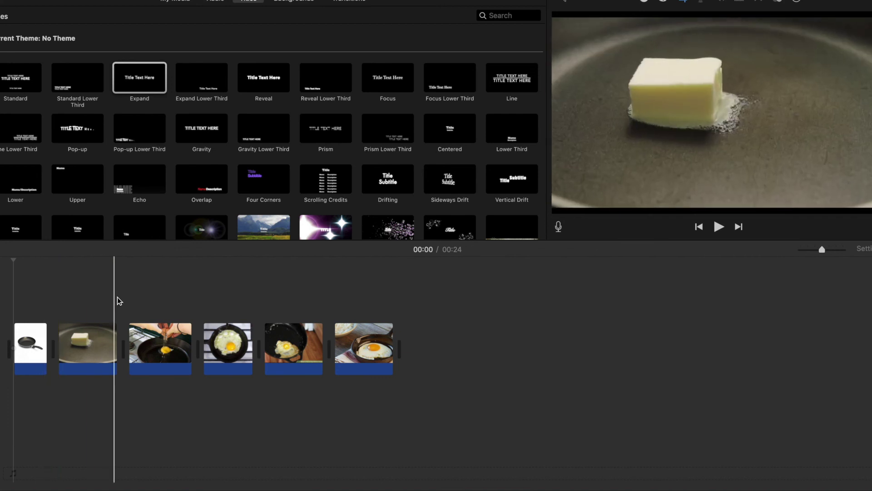
Select all six timeline clips and open their shared duration value in the clip information
left_click(354, 336)
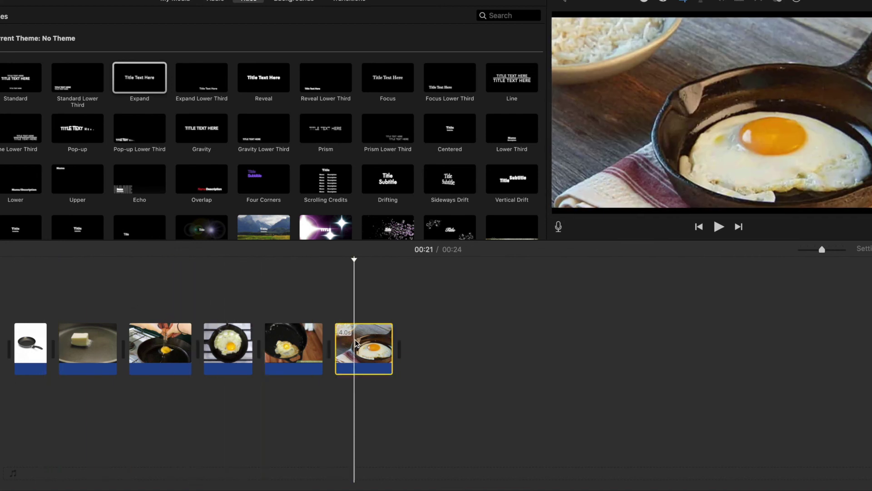
left_click(343, 335)
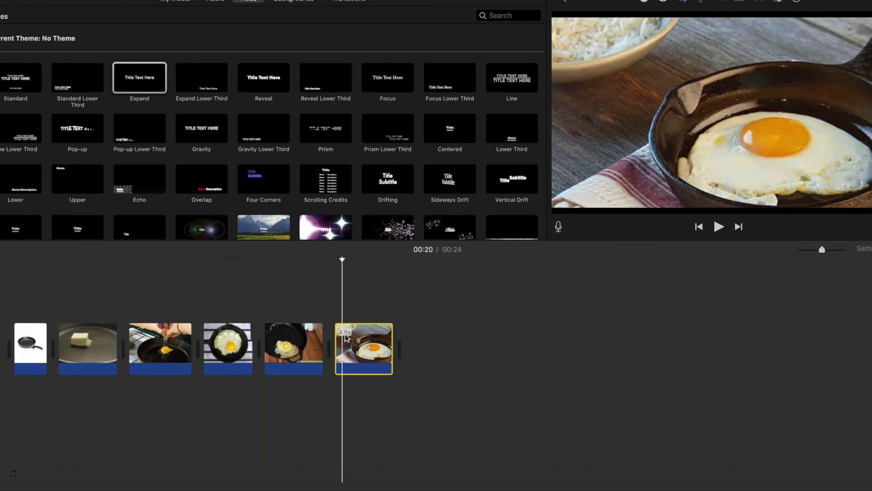
key("c")
left_click_drag(405, 322, 45, 336)
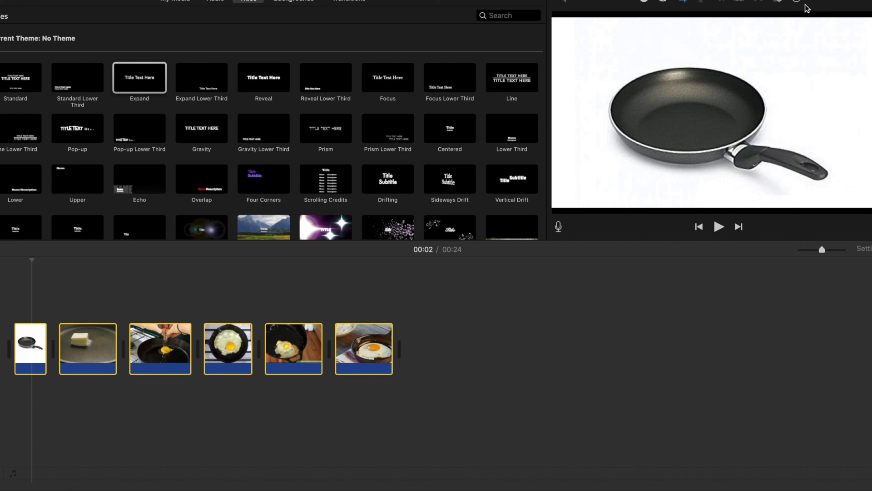
key("super+shift+a")
left_click(795, 2)
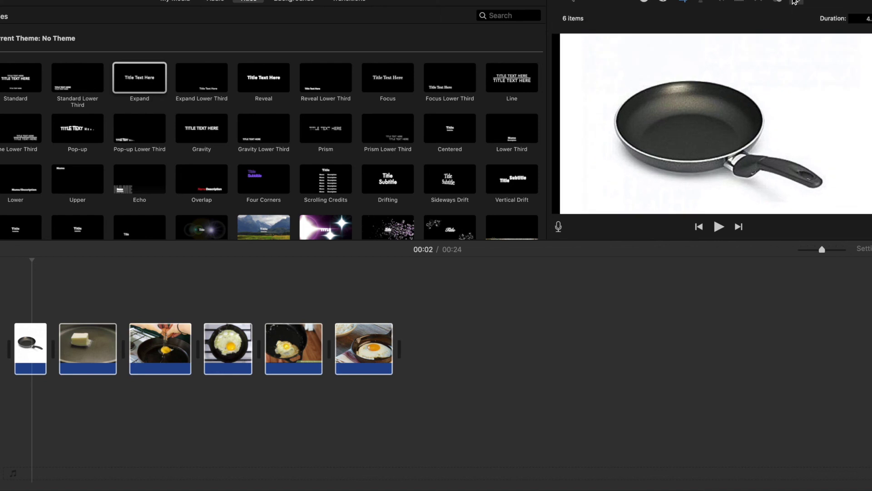
left_click(865, 18)
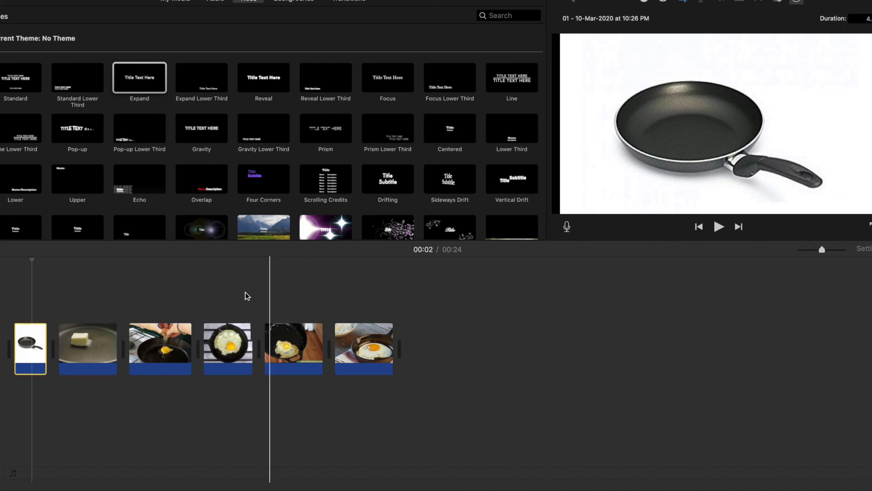
Check the duration of each clip from the butter image through the finished egg
left_click(93, 343)
left_click(151, 340)
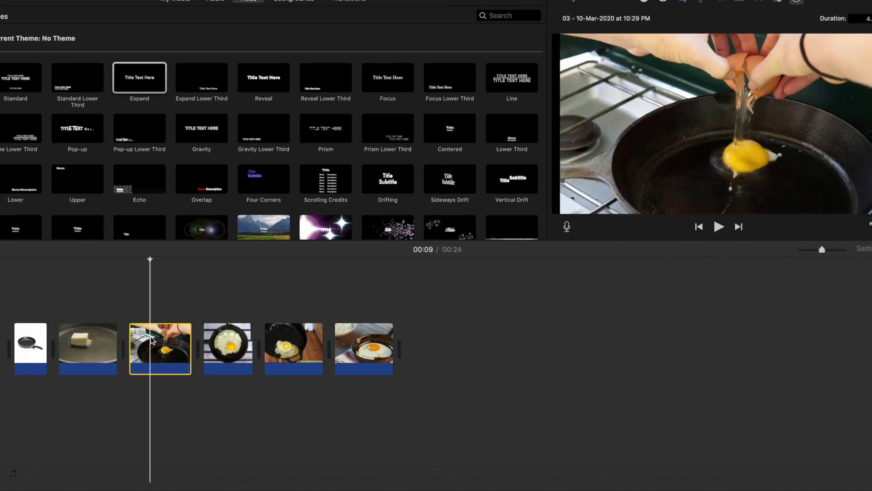
left_click(235, 344)
left_click(303, 342)
left_click(350, 346)
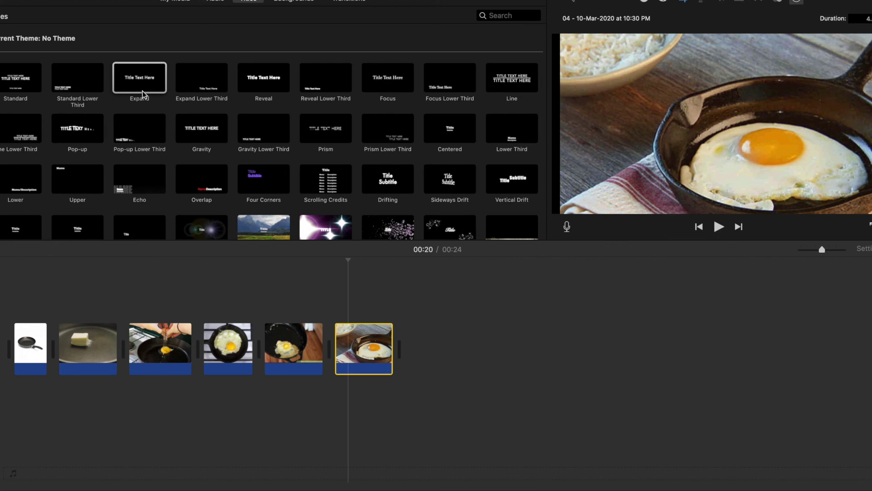
Place an Expand title above each of the six images in the timeline and play back the result
left_click_drag(151, 73, 20, 303)
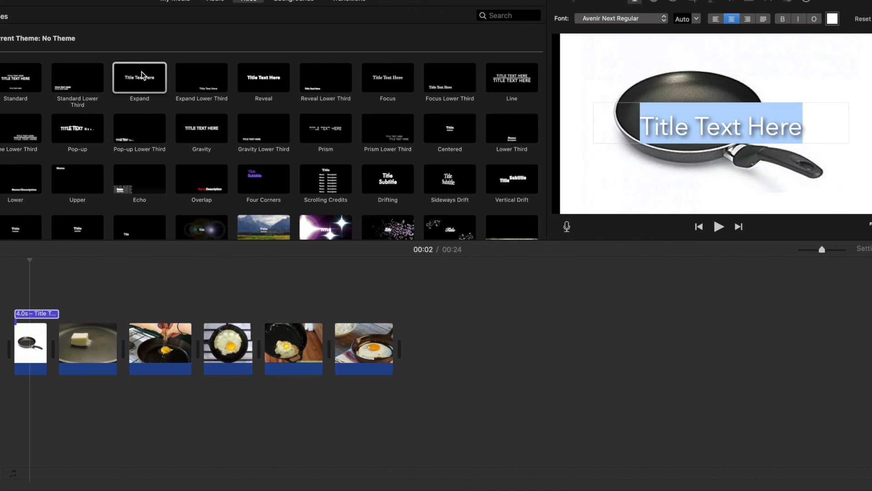
left_click(139, 85)
left_click_drag(139, 86, 62, 310)
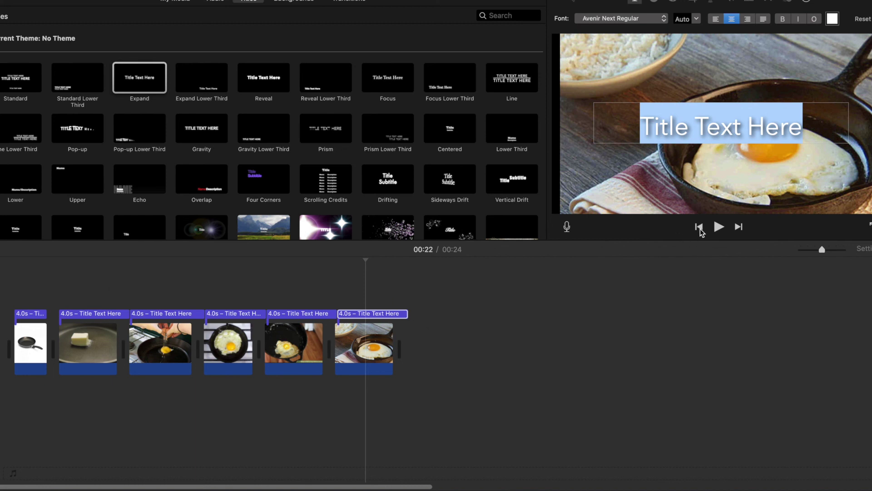
left_click(719, 230)
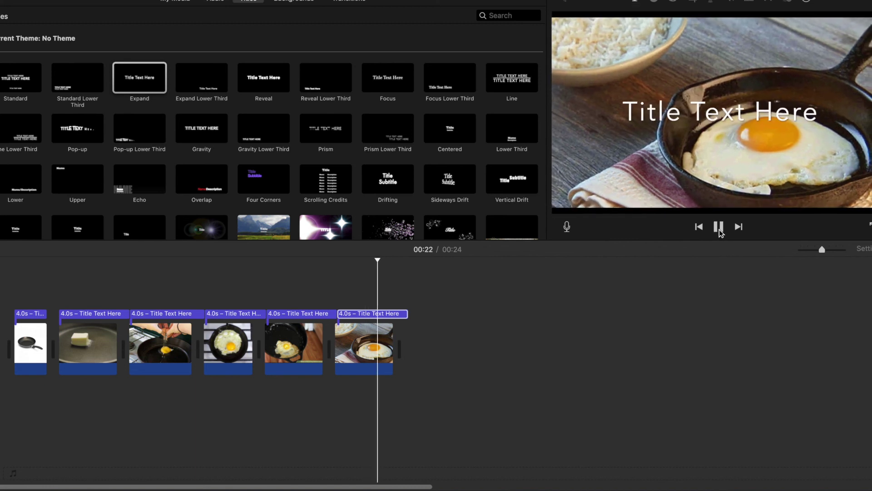
Replace the title over the empty pan image with "Grab a non-stick pan", copied from the Google Docs recipe list
left_click(33, 318)
double_click(33, 318)
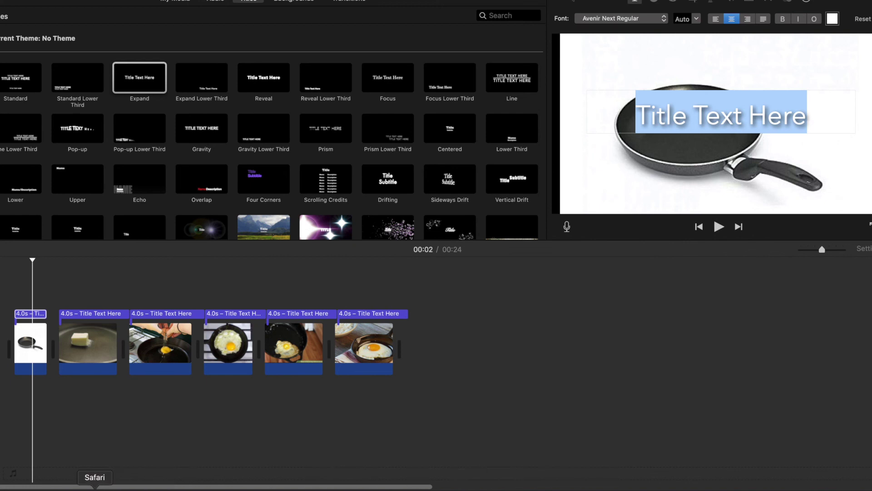
left_click(94, 487)
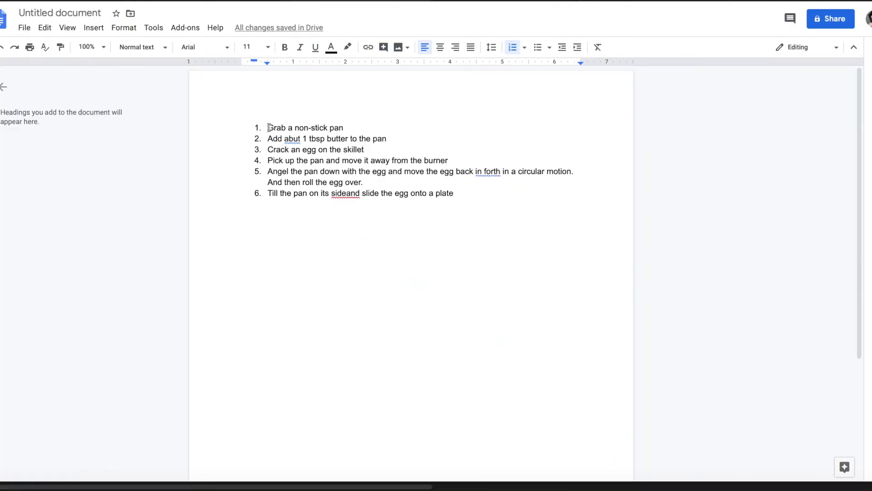
left_click_drag(269, 128, 346, 129)
key("super+c")
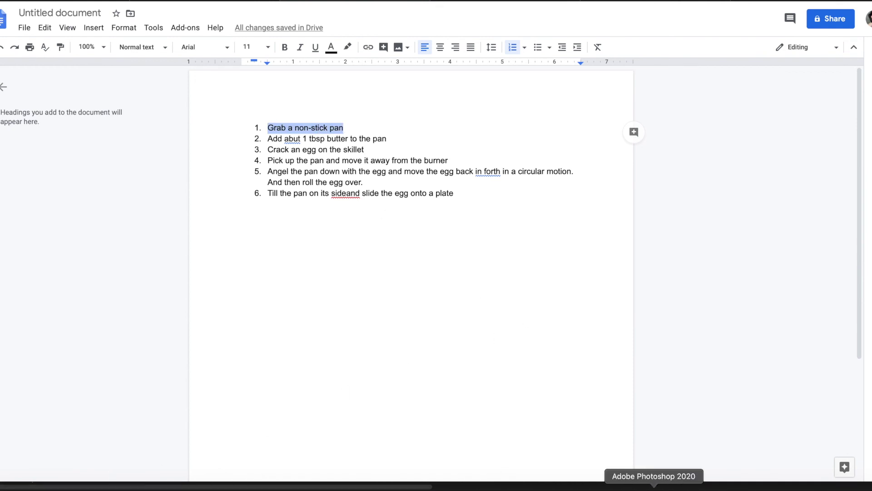
left_click(681, 487)
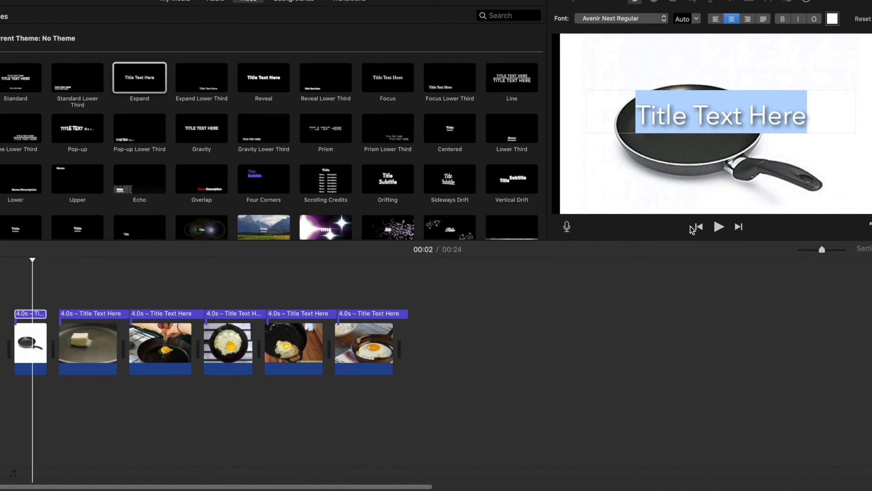
key("super+v")
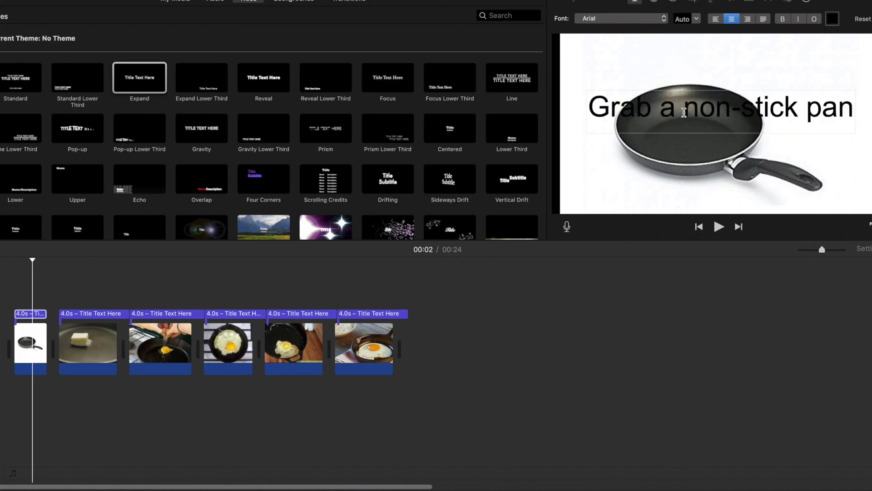
left_click_drag(848, 112, 581, 114)
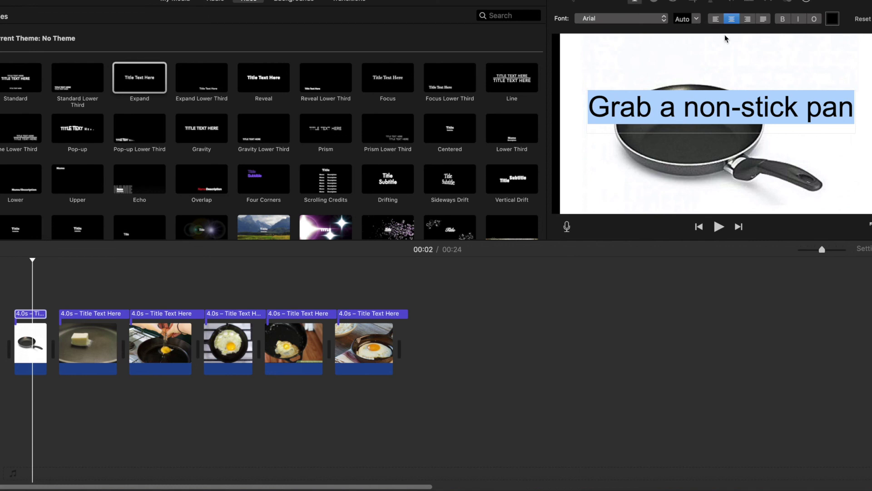
left_click(833, 21)
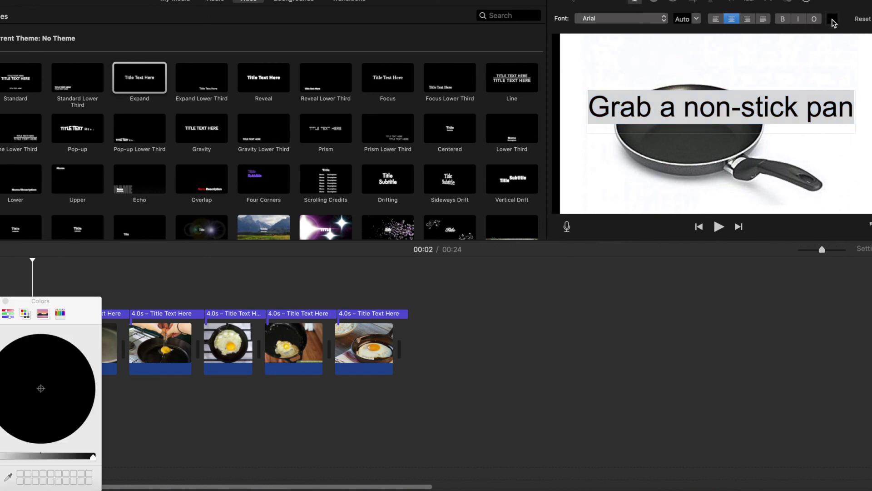
left_click(482, 396)
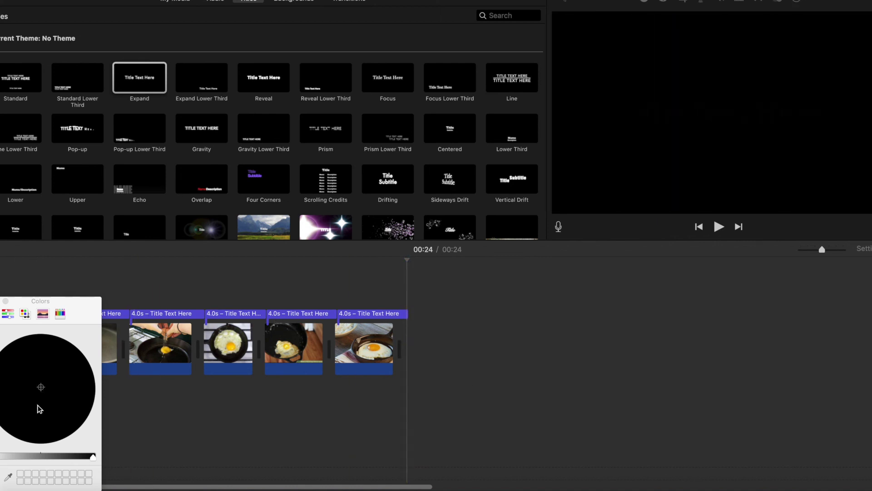
left_click(6, 301)
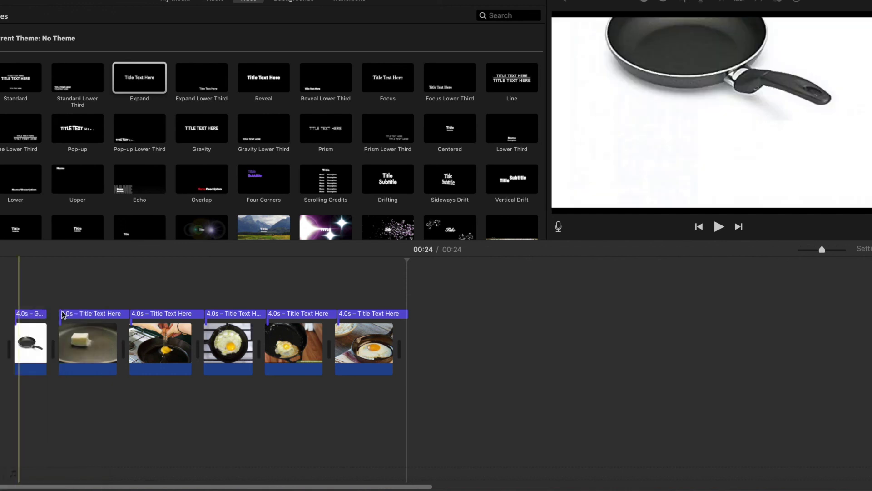
Replace the title over the butter image with the recipe's second line, corrected to read "Add about 1 tbsp butter to the pan"
left_click(90, 318)
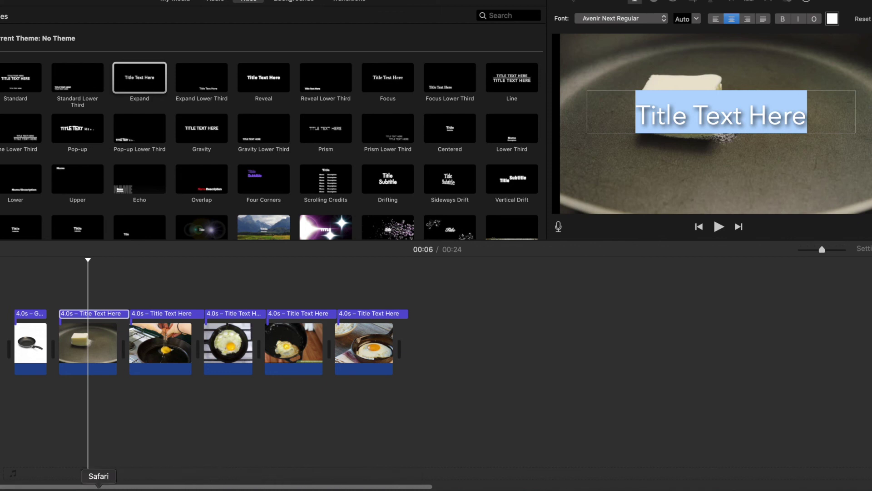
left_click(99, 488)
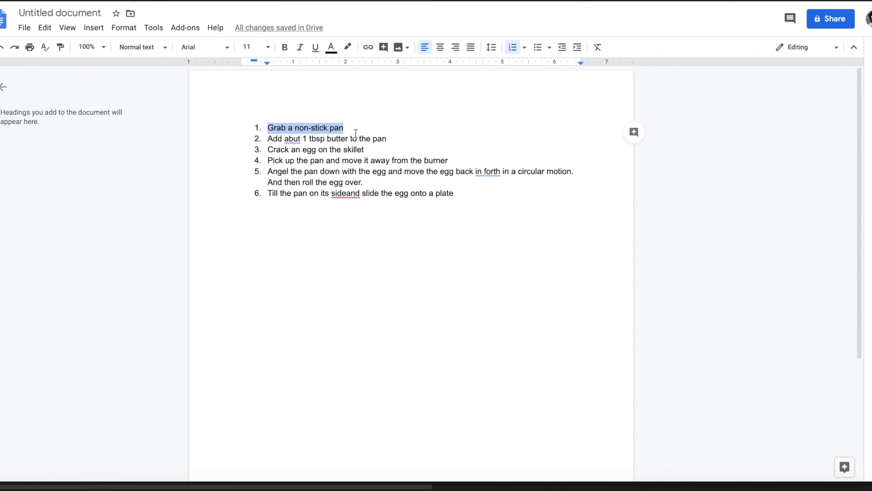
left_click_drag(269, 138, 386, 140)
key("super+c")
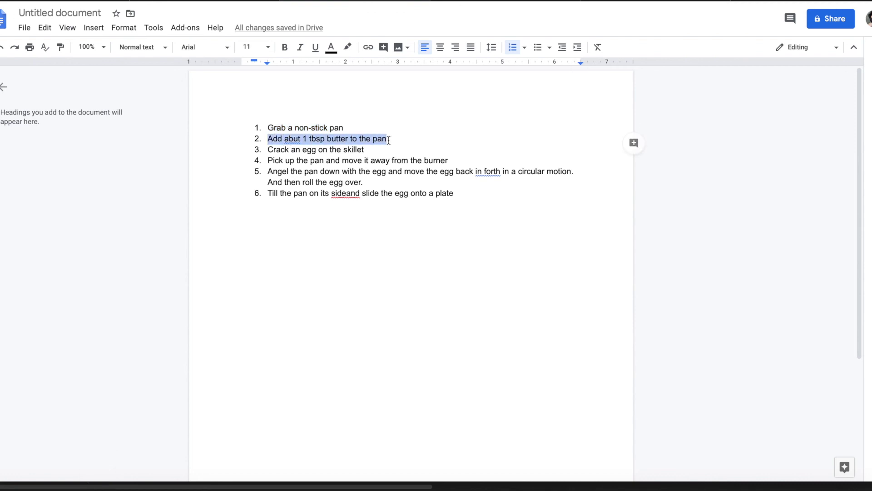
left_click(675, 477)
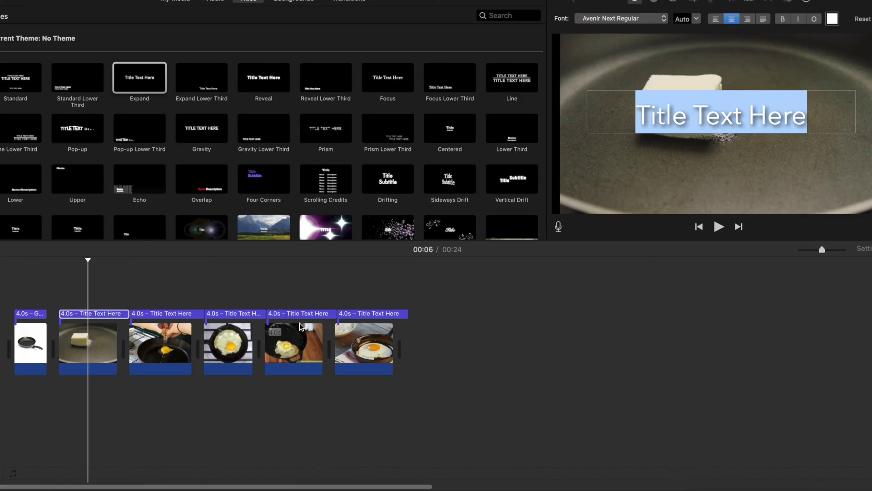
key("super+v")
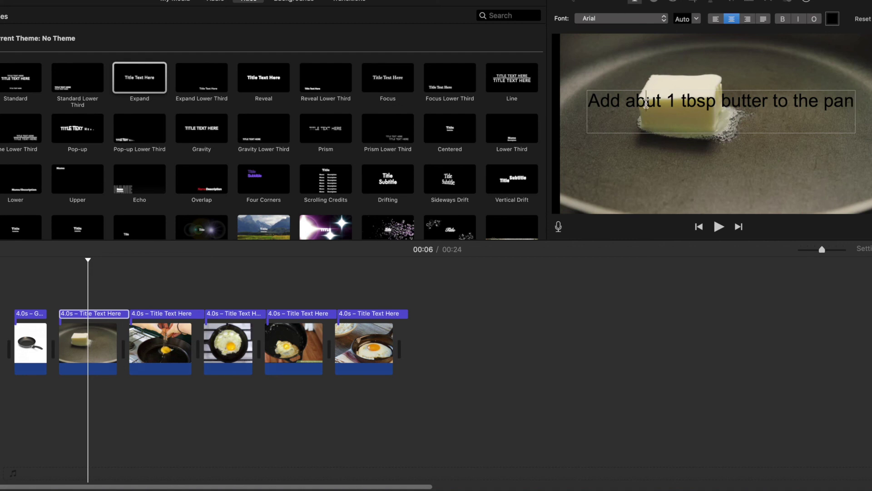
type("o")
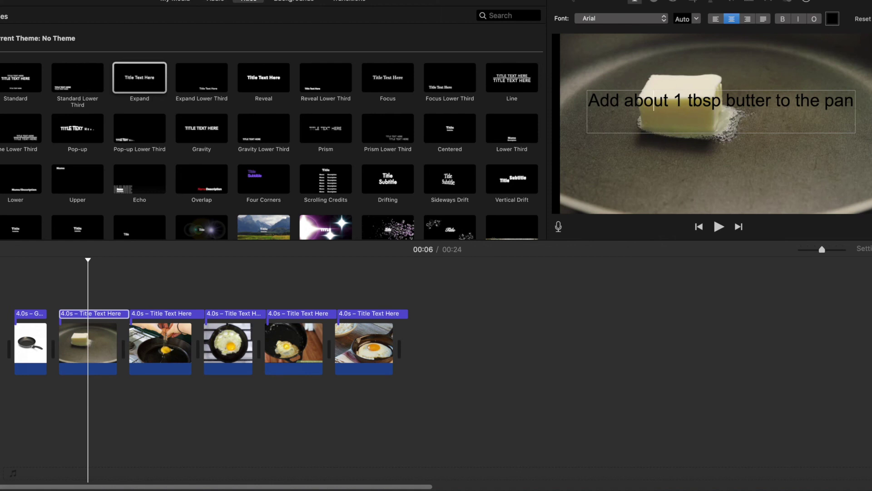
Copy "Crack an egg on the skillet" from the Google Docs recipe list into the title over the egg-cracking image
left_click(182, 316)
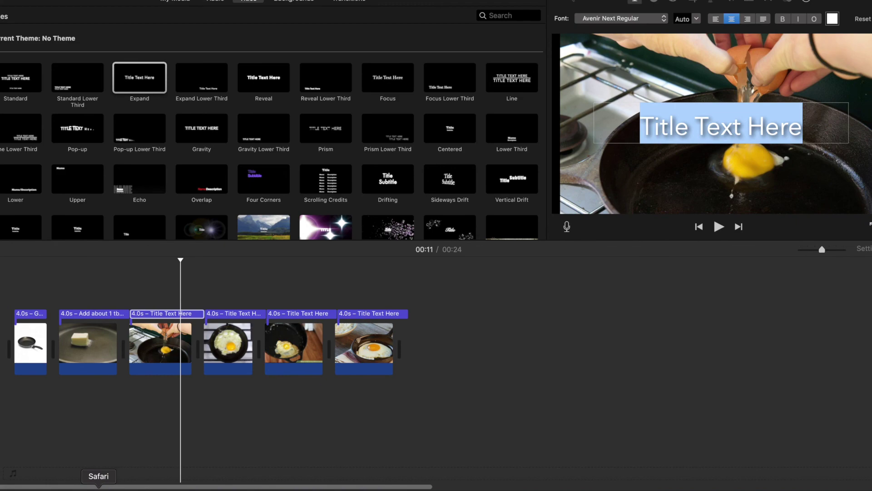
left_click(98, 488)
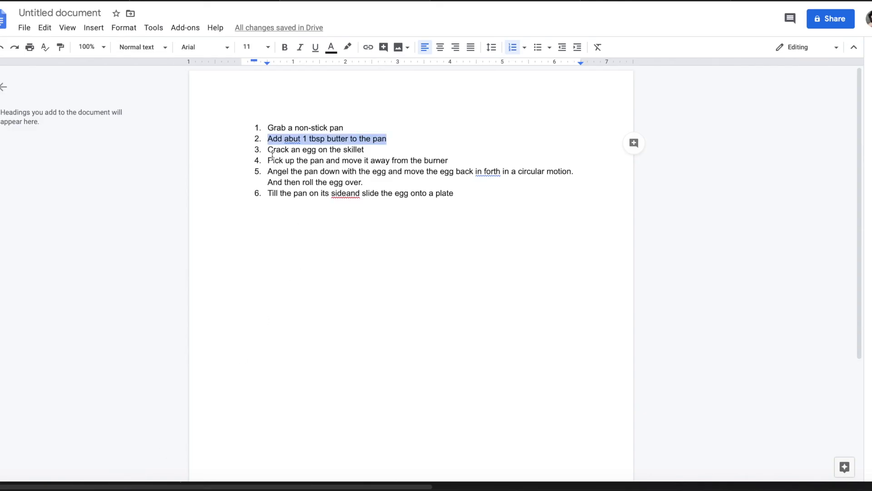
left_click_drag(268, 151, 380, 148)
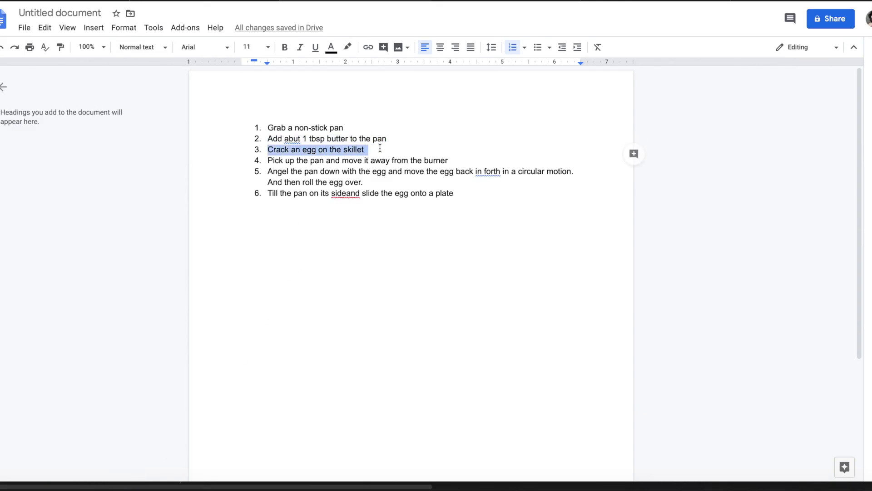
key("super+Tab")
Play the slideshow from the start to review the titles over all six images
left_click(451, 299)
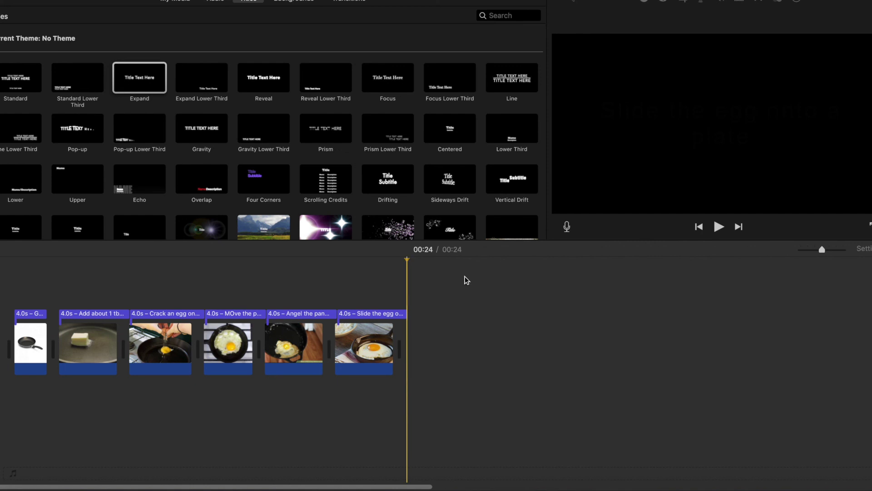
left_click(11, 262)
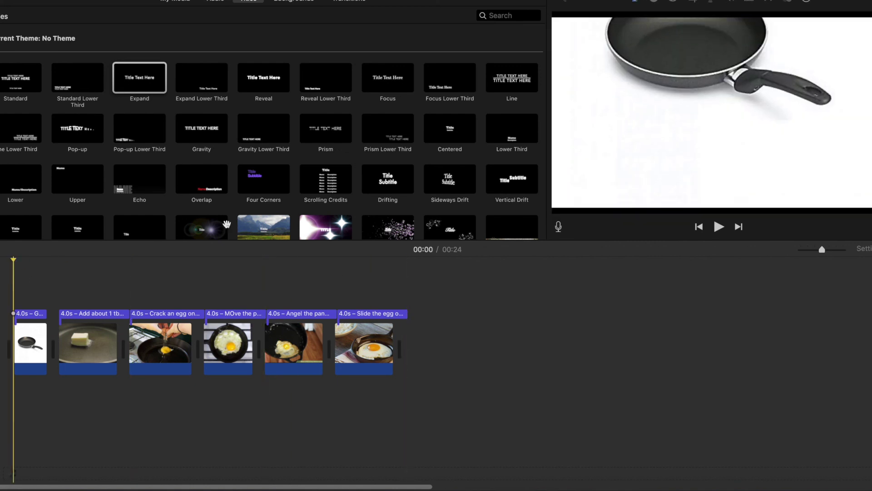
left_click(721, 230)
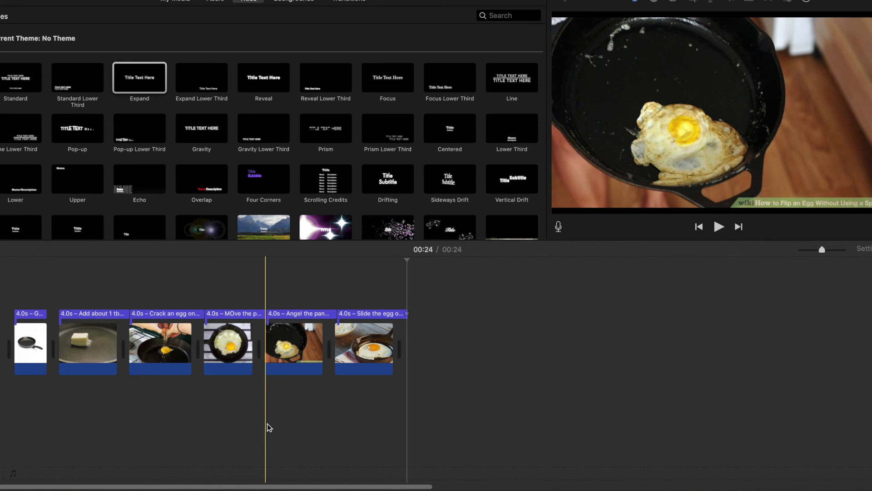
Add Please.mp3 from the Downloads folder in Finder to the timeline beneath the image clips
left_click(16, 487)
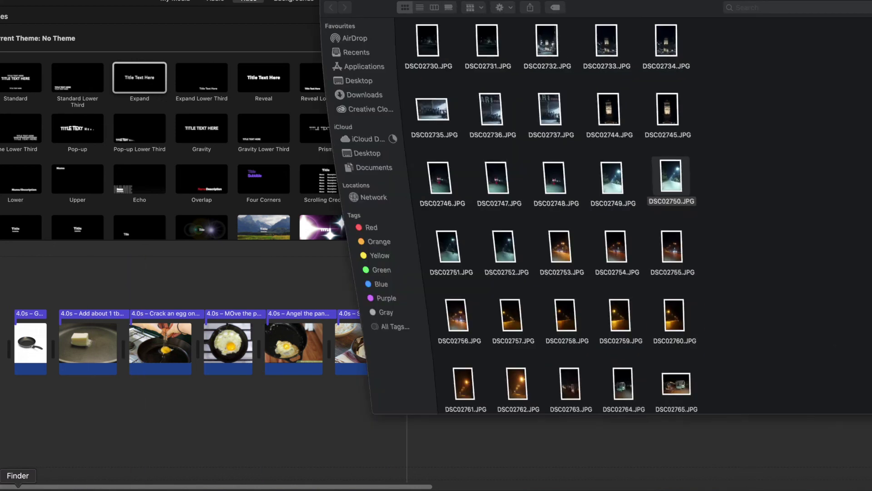
left_click(356, 94)
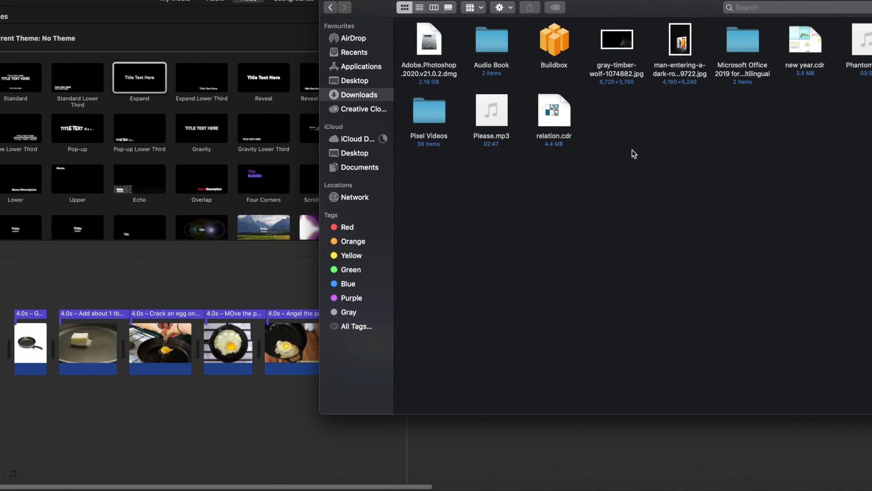
mouse_move(494, 117)
left_click_drag(491, 124, 107, 426)
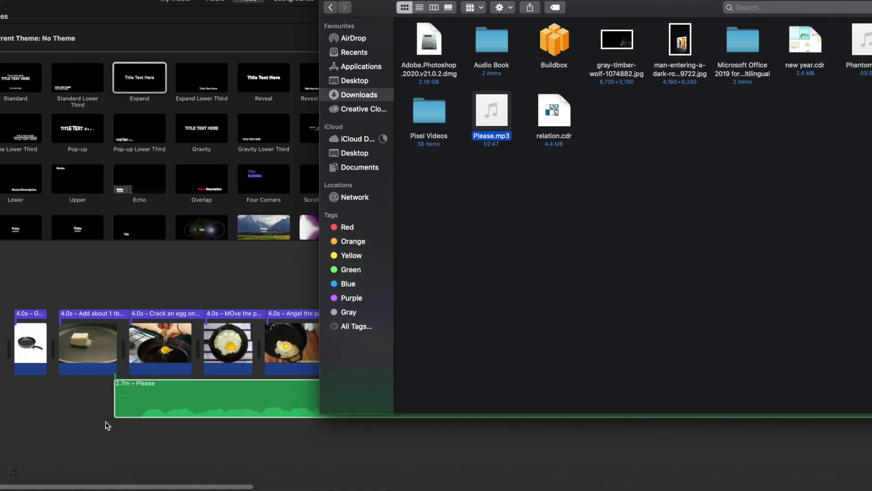
Move the Please audio clip to the start of the video and trim a little off its beginning
left_click(189, 396)
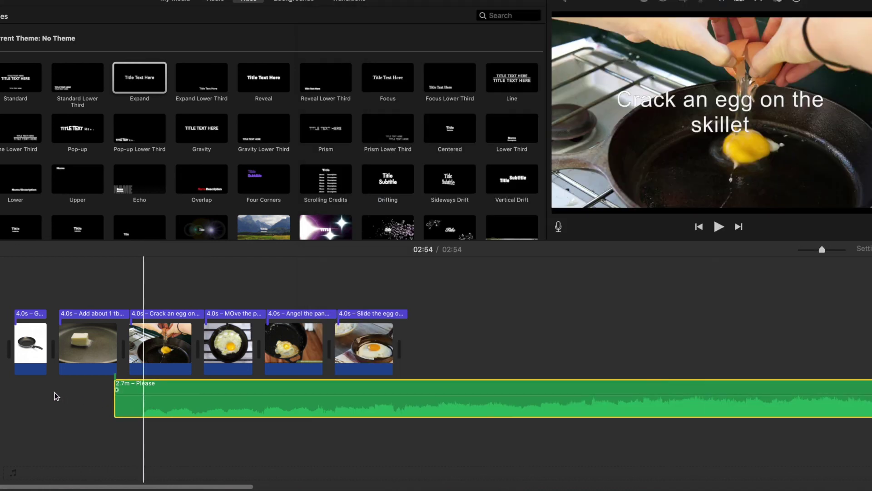
left_click_drag(148, 408, 30, 413)
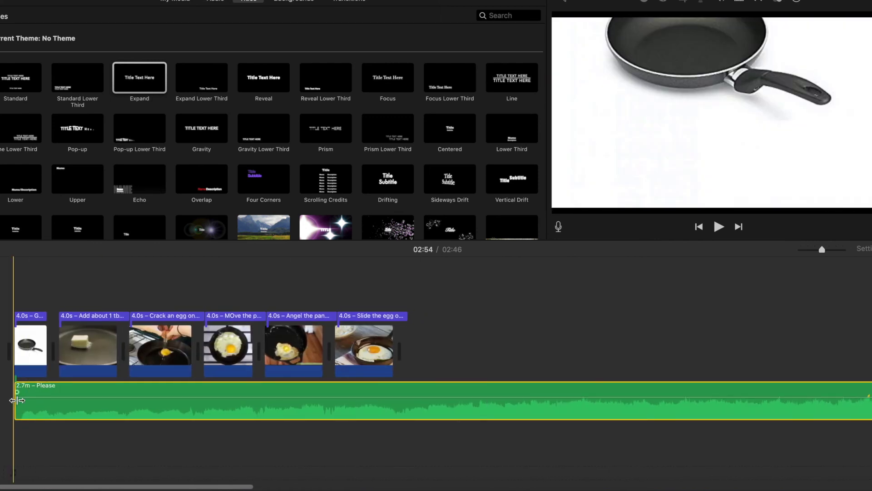
mouse_move(16, 403)
left_mouse_down()
mouse_move(26, 403)
mouse_move(15, 403)
left_mouse_up()
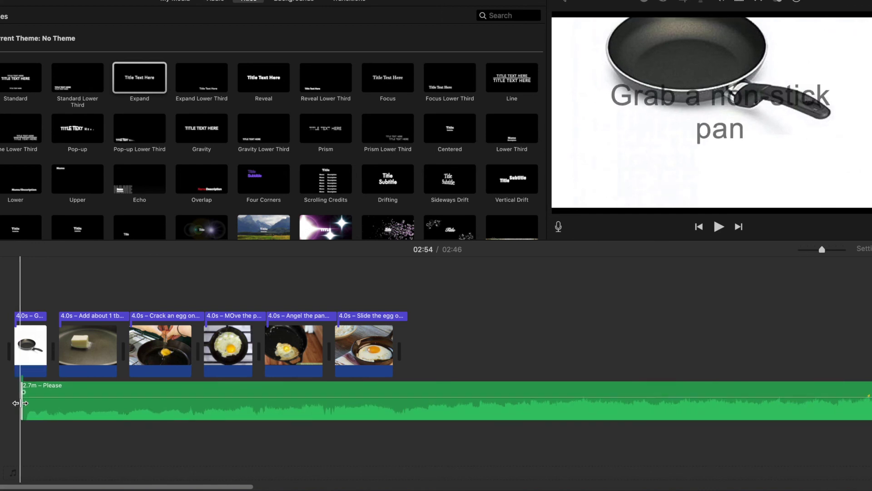
Trim the end of the Please audio clip to the end of the last title, making it 24.2 s long
scroll(292, 410, "right", 10)
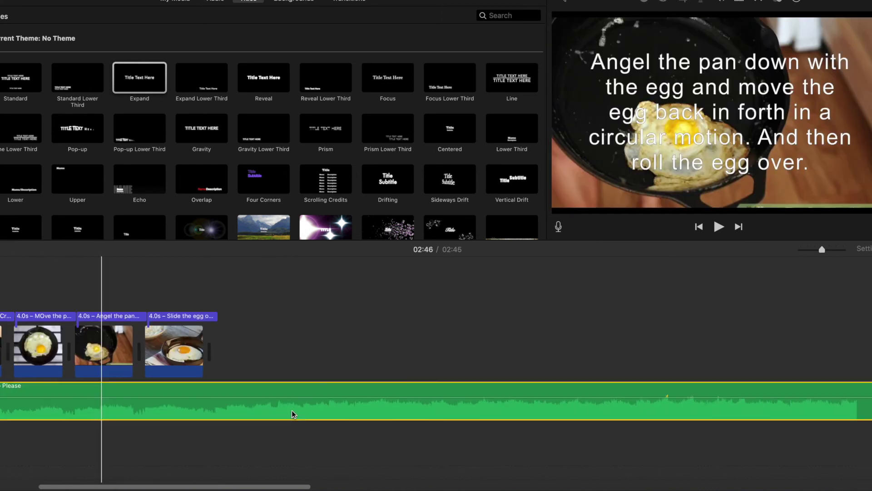
scroll(292, 410, "right", 10)
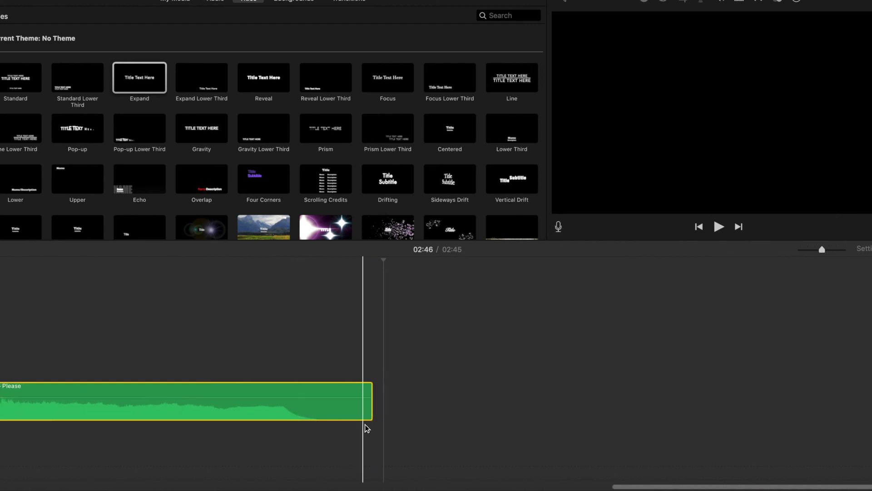
left_click_drag(371, 411, 37, 431)
left_click_drag(14, 351, 384, 390)
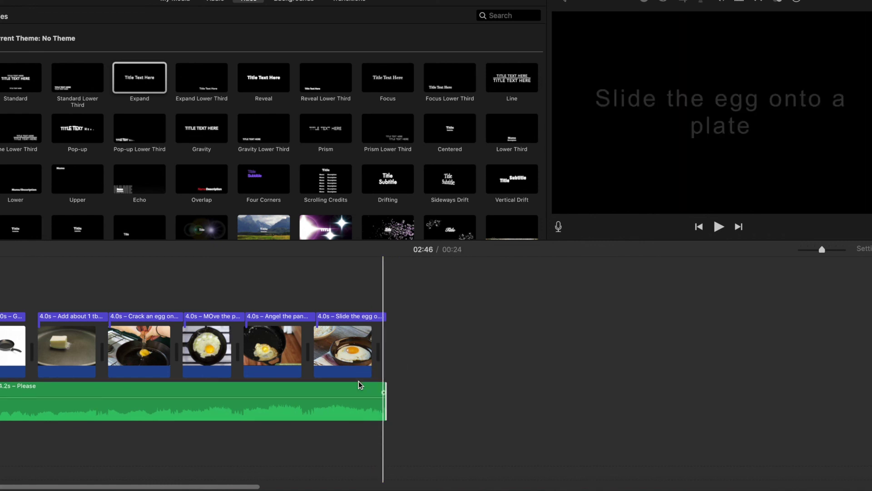
Play the slideshow with its music from the start and look over the available sharing options
scroll(236, 385, "left", 2)
left_click(13, 291)
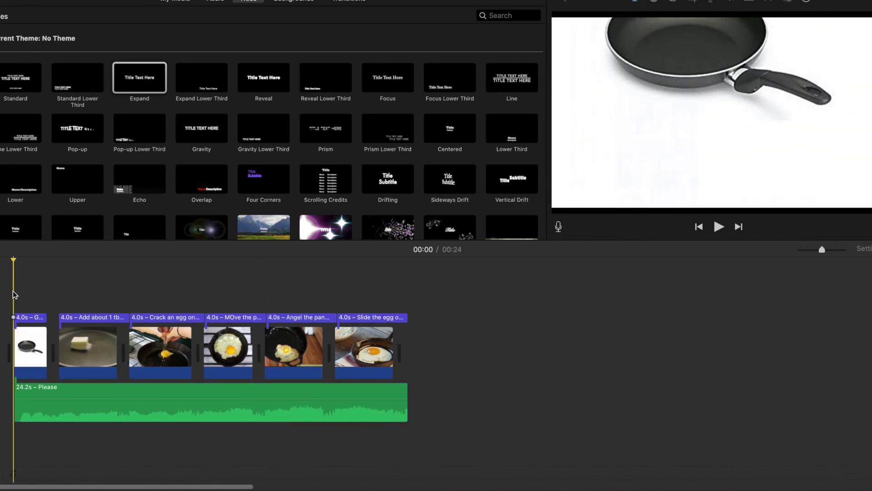
left_click(715, 226)
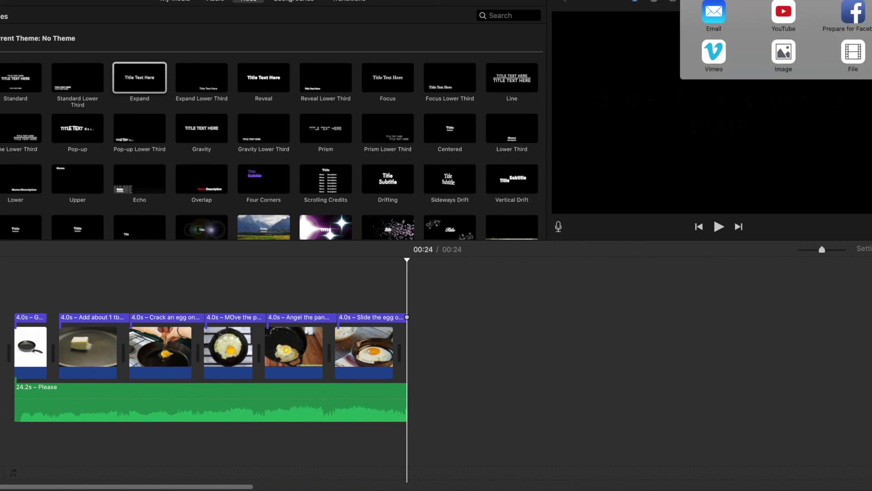
key("Escape")
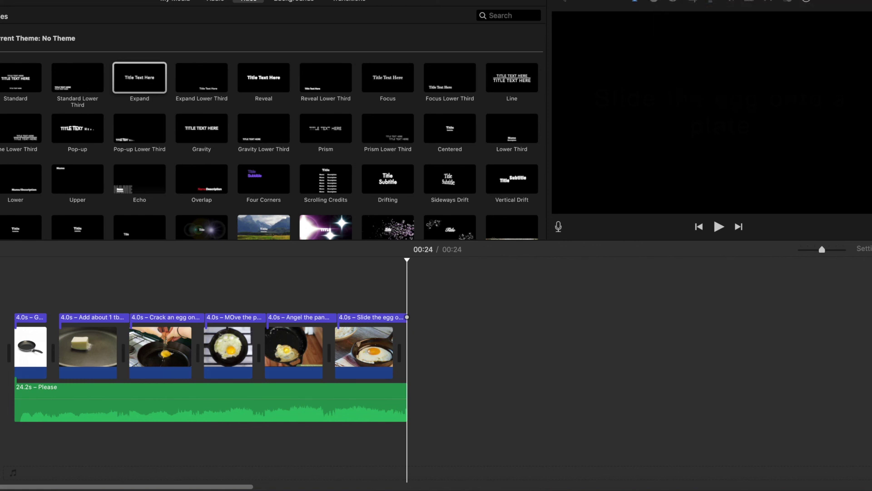